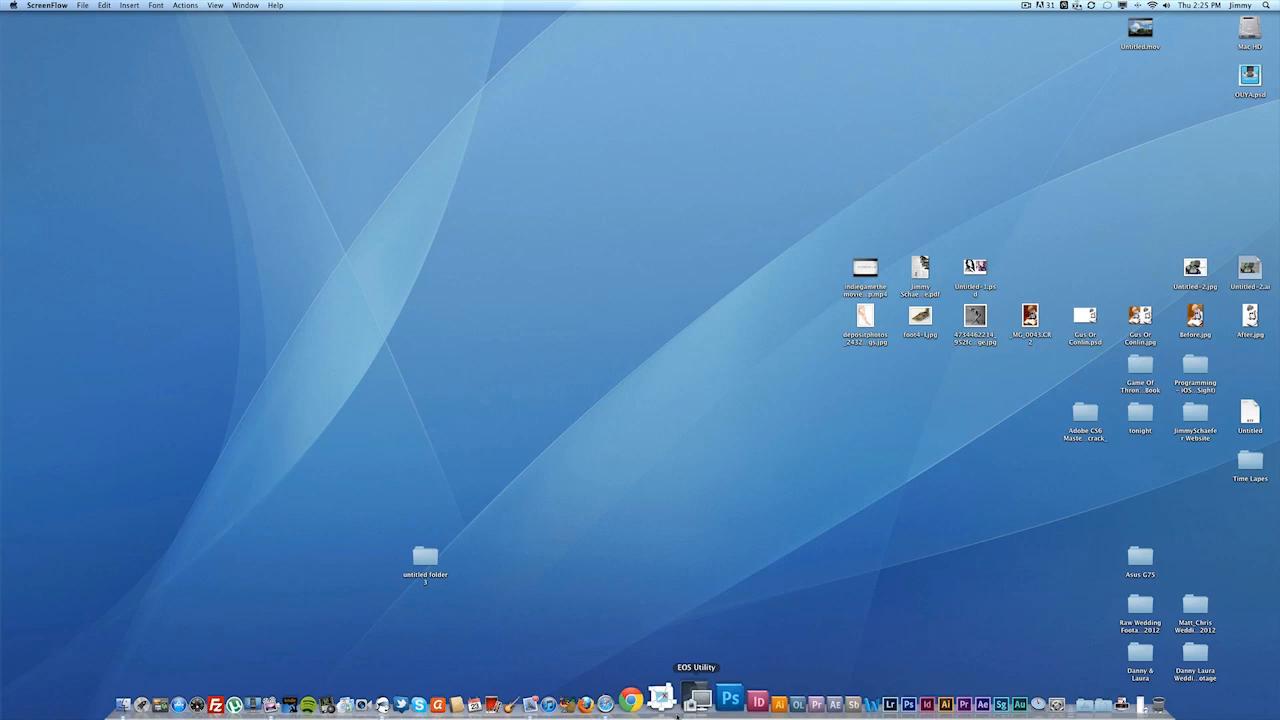
Launch EOS Utility from the Dock for the connected EOS 7D
click(688, 700)
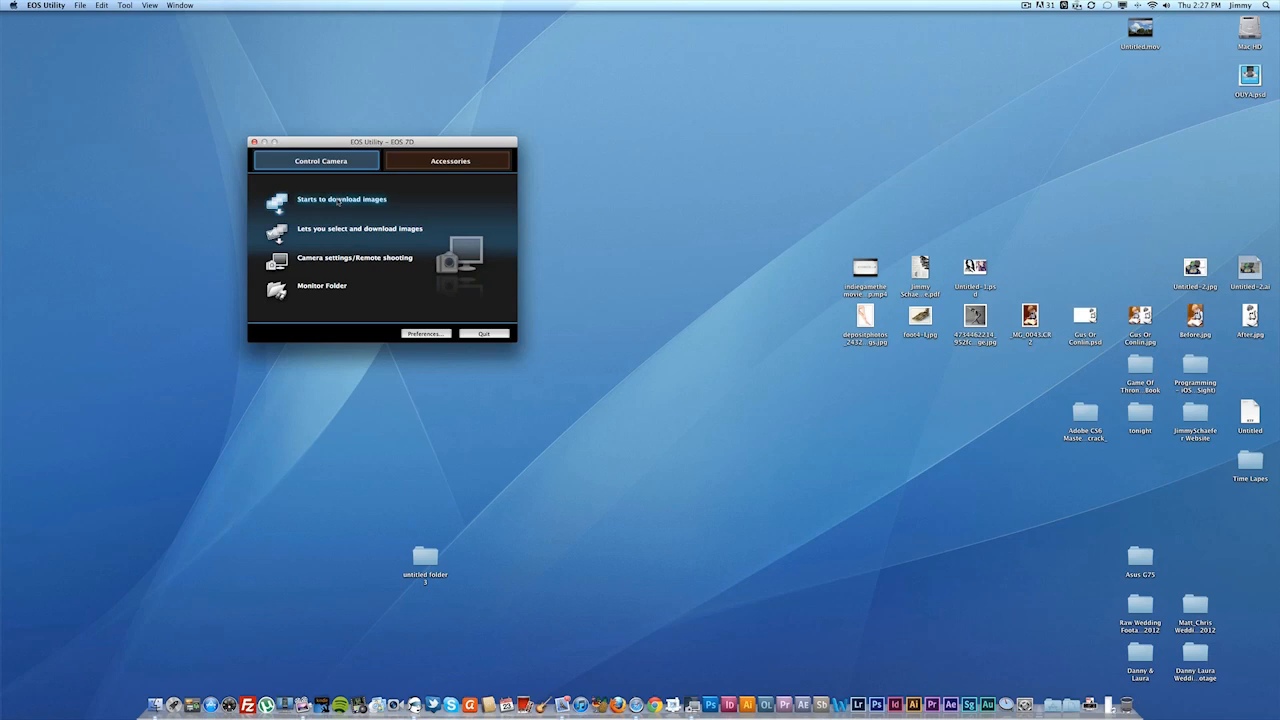
Enter the remote shooting controls and set image quality to sRAW
click(319, 266)
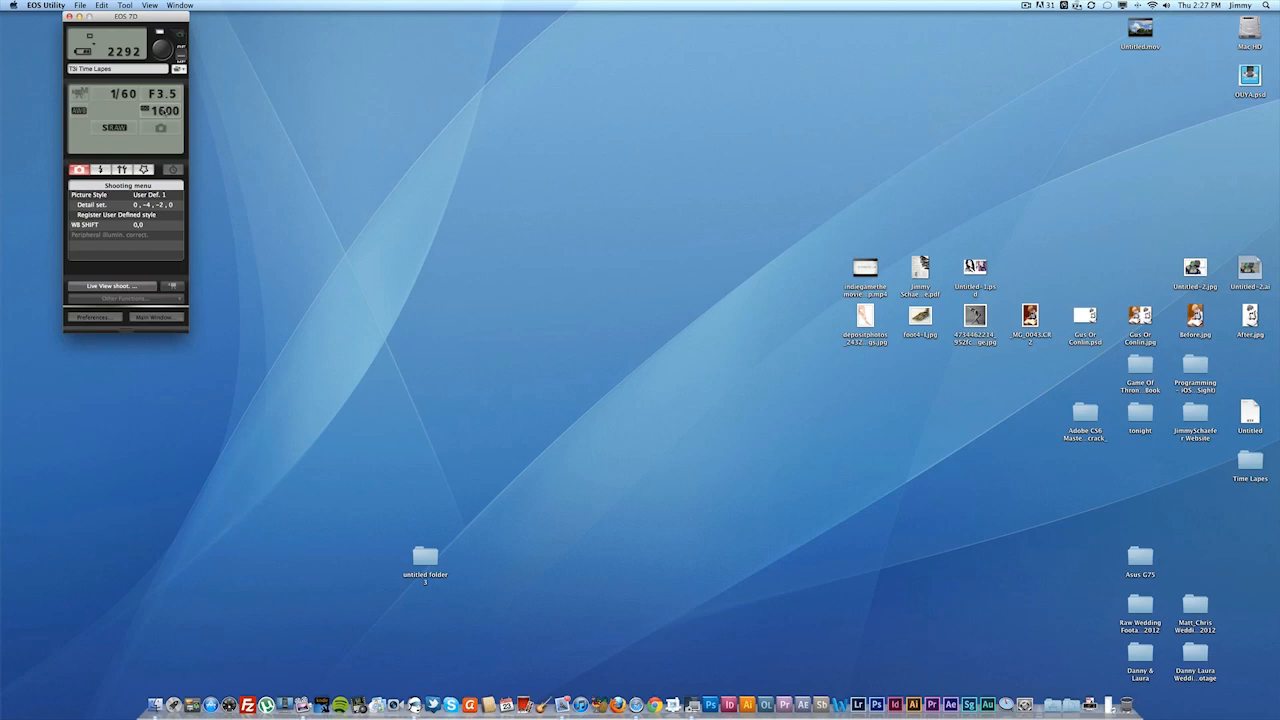
click(113, 127)
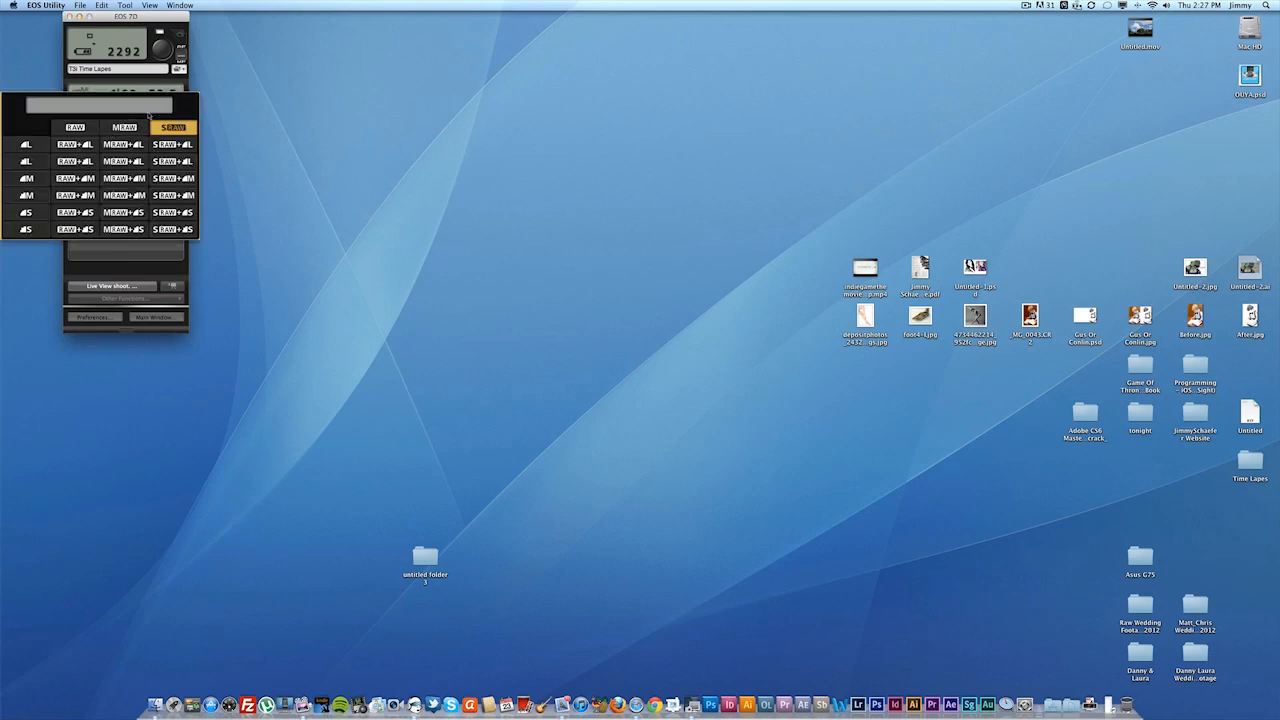
click(173, 212)
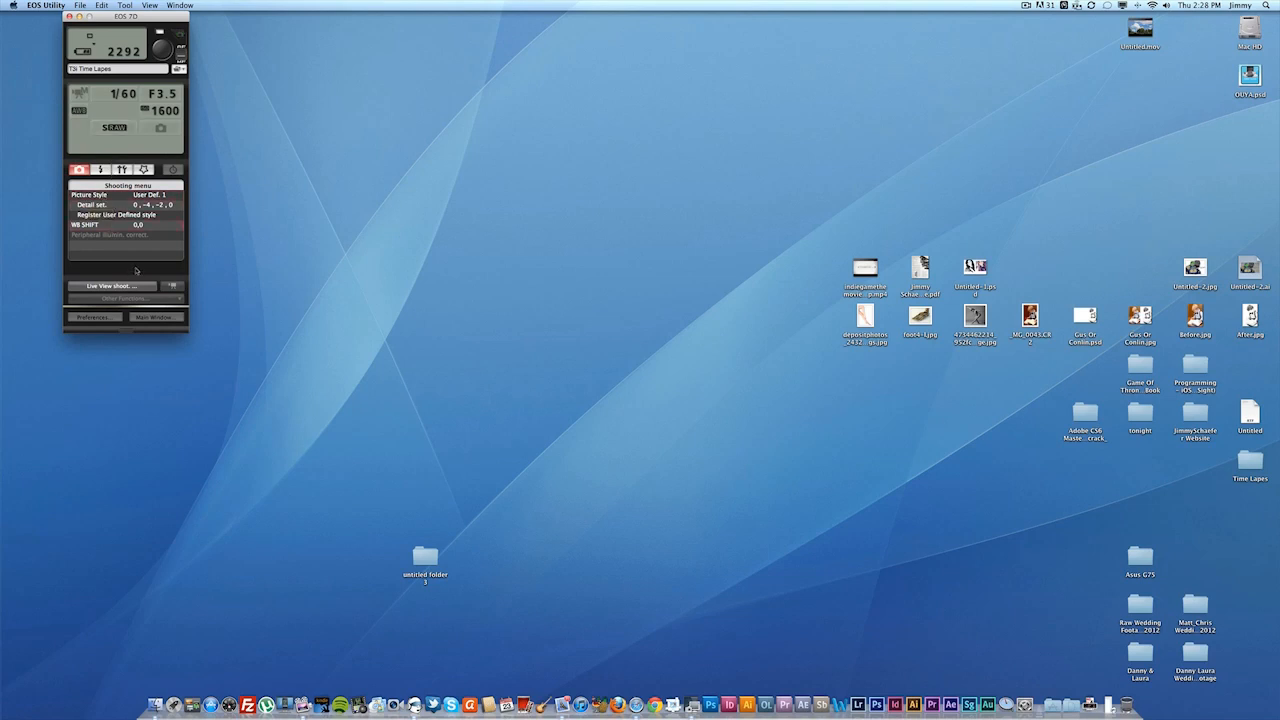
Start the Remote Live View feed of the bottles on the desk
click(94, 288)
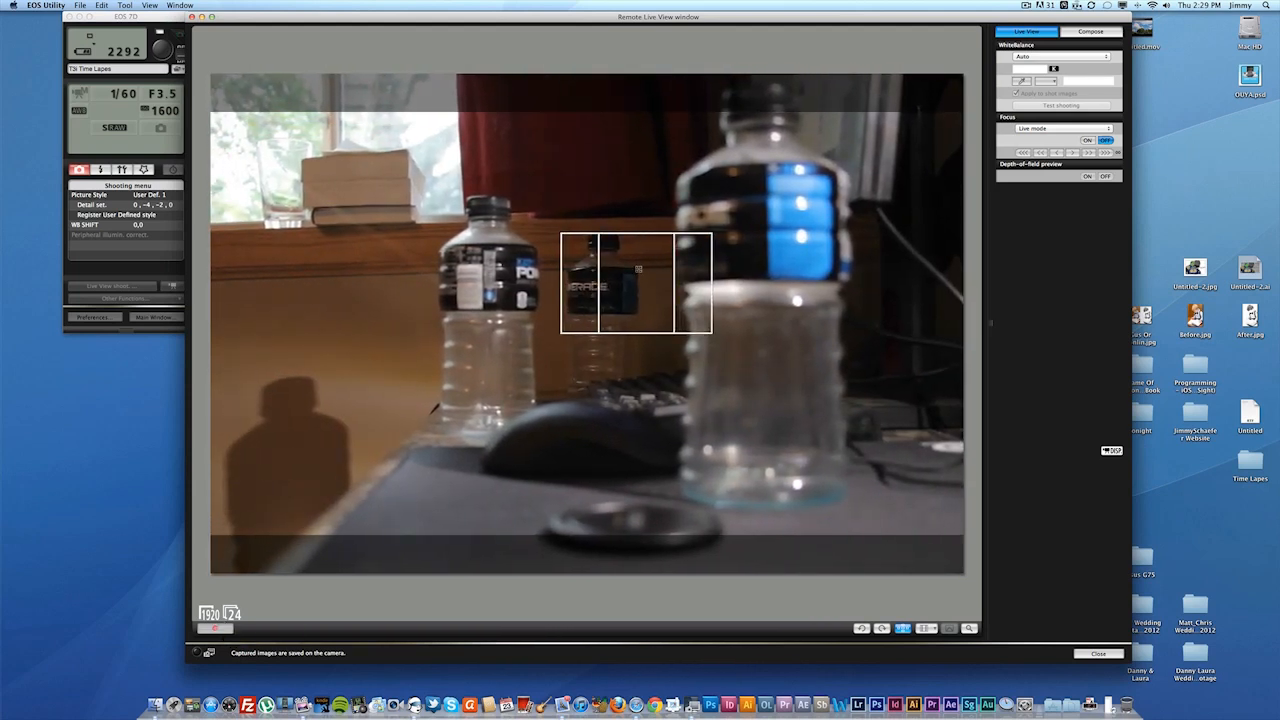
Place the focus frame on the large bottle's label and autofocus on it
click(730, 272)
click(755, 262)
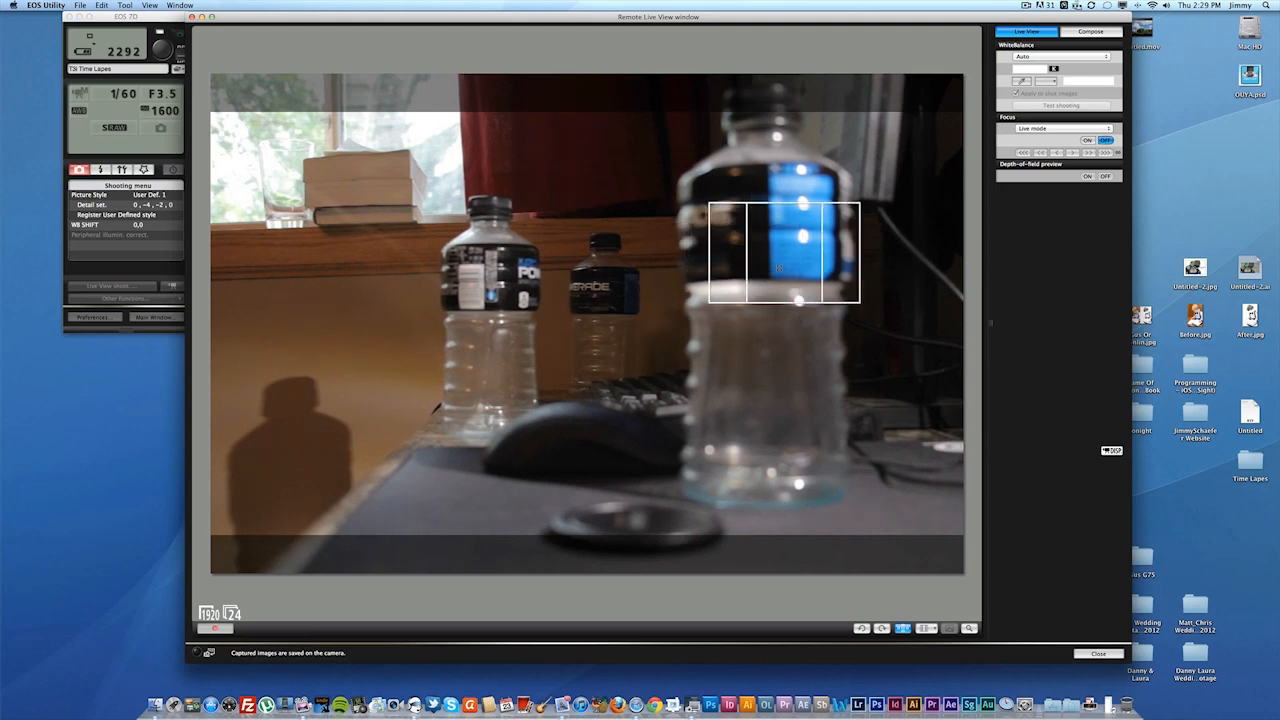
click(755, 243)
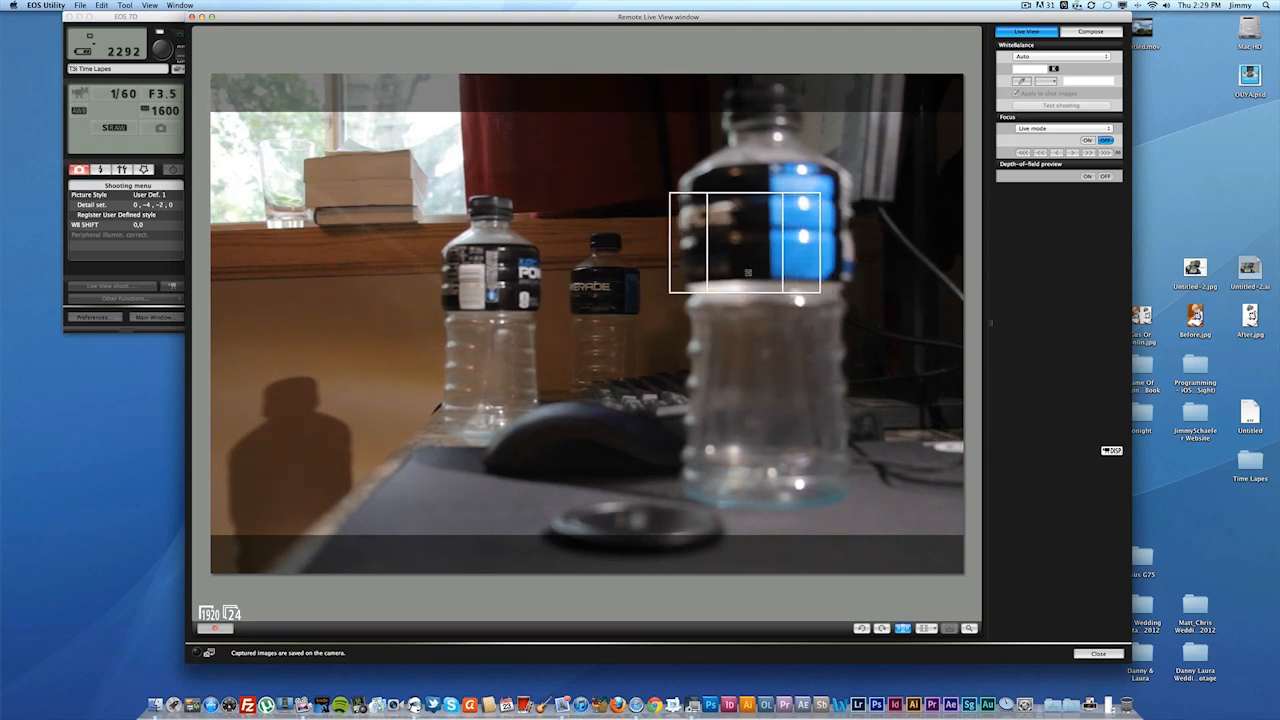
click(748, 287)
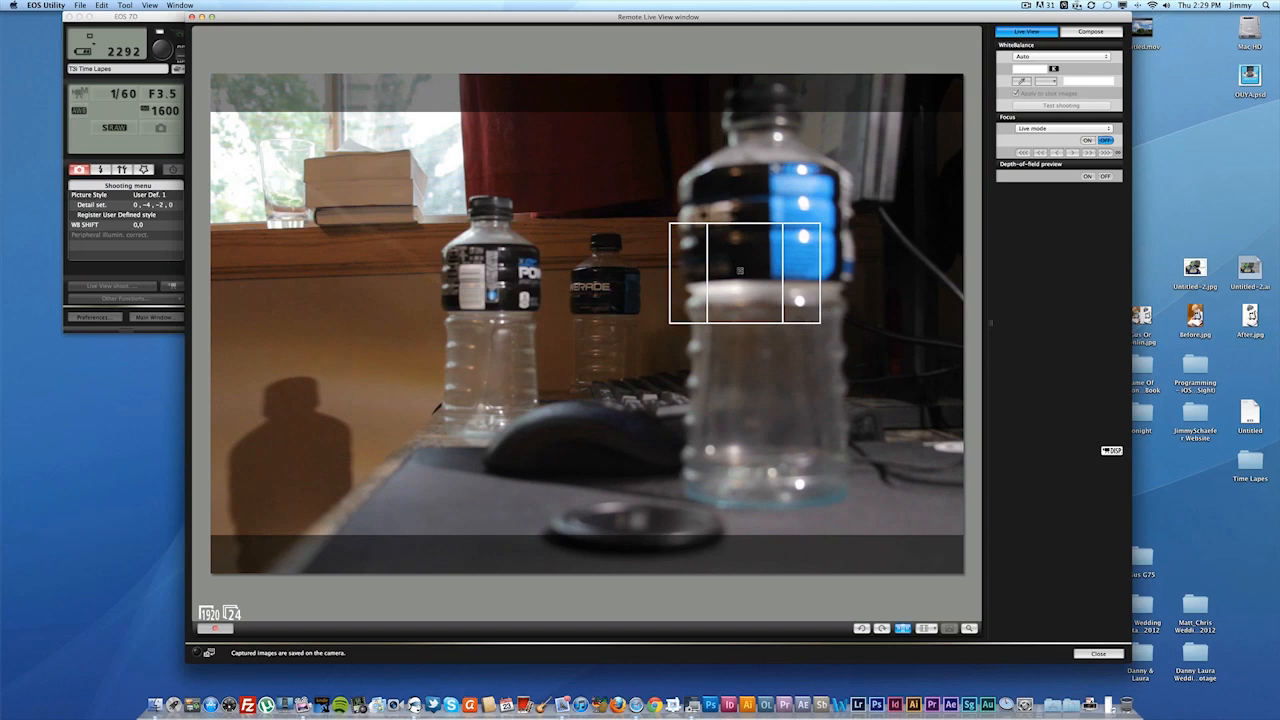
click(737, 232)
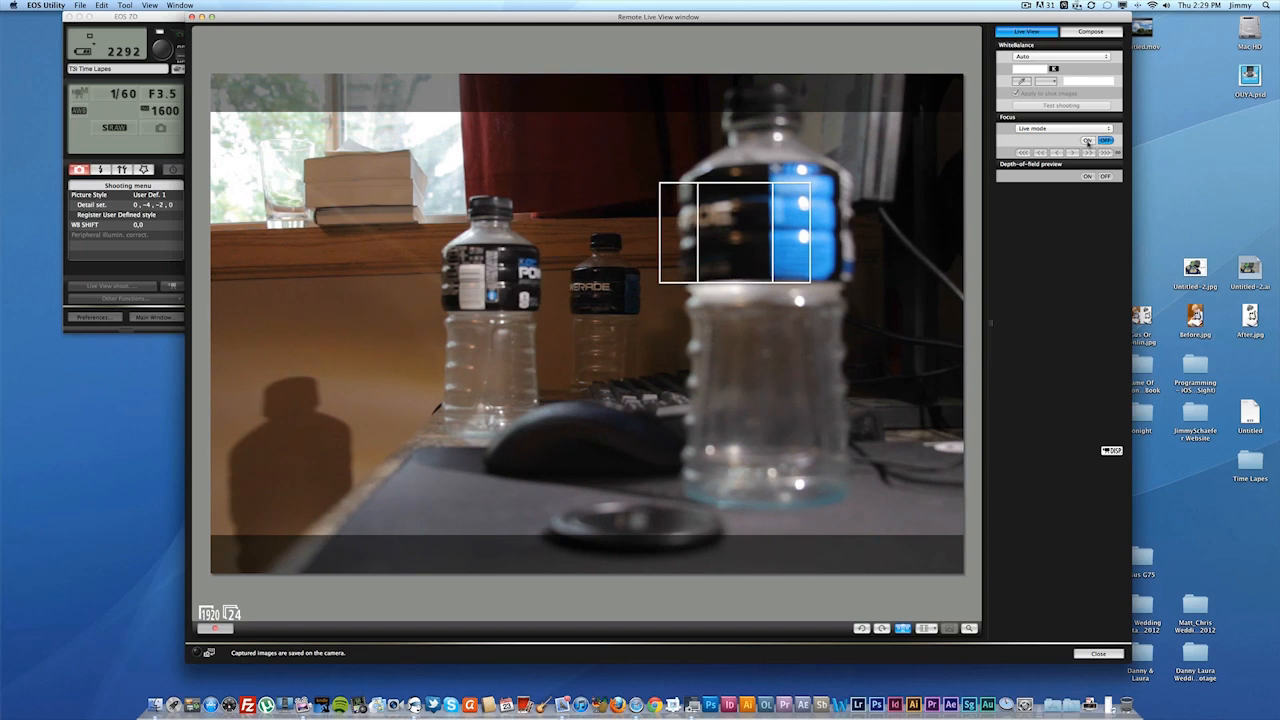
click(1088, 141)
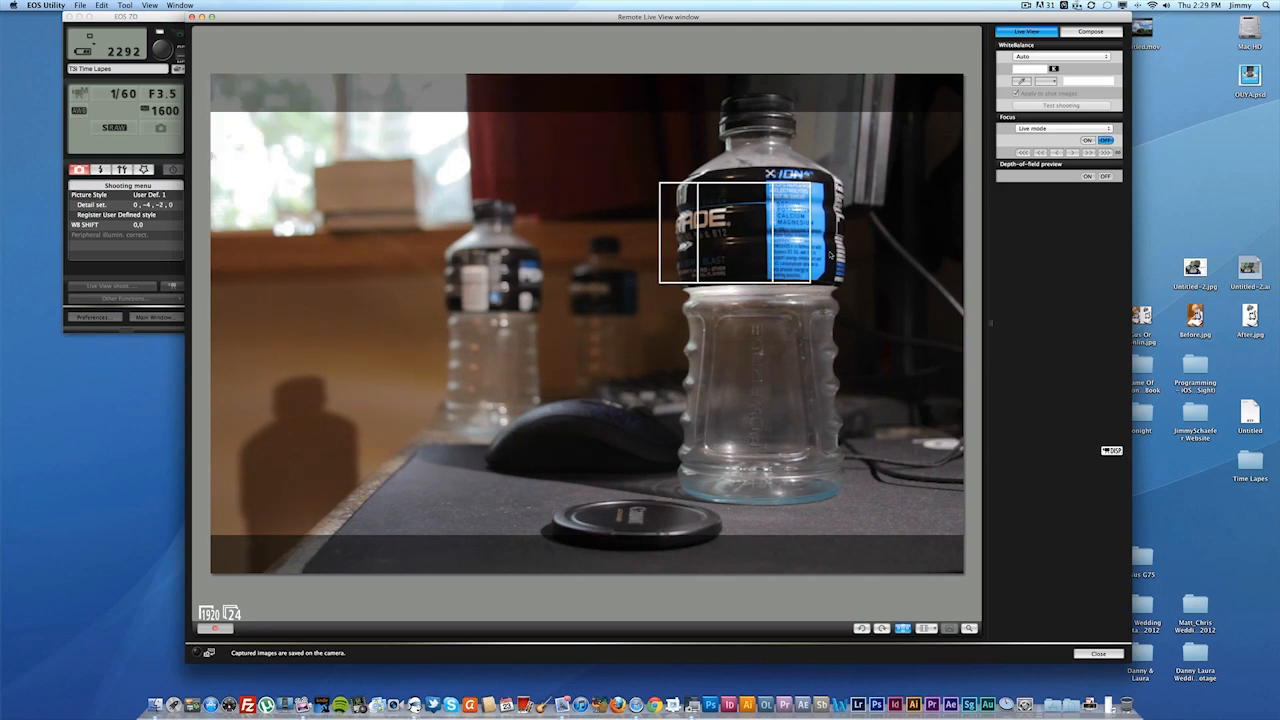
Stop the roughly 20-second movie clip while live view keeps streaming
click(215, 633)
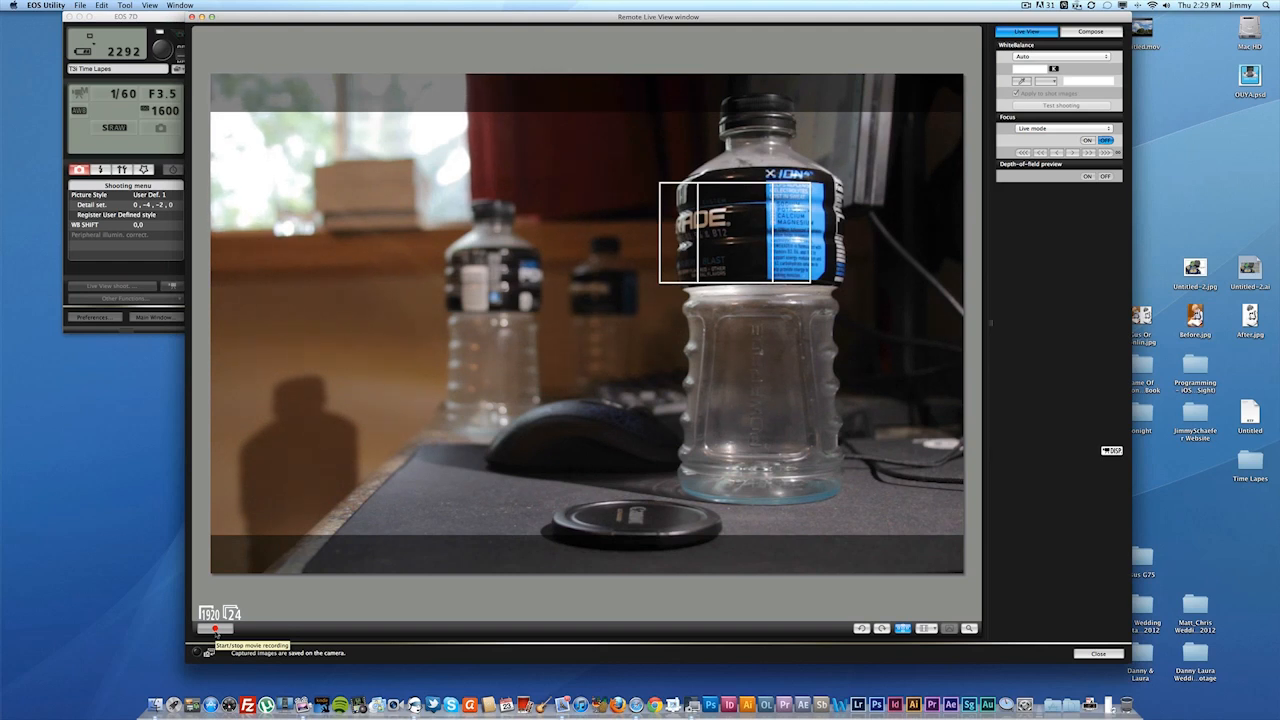
Start recording a movie of the focused large bottle
click(215, 628)
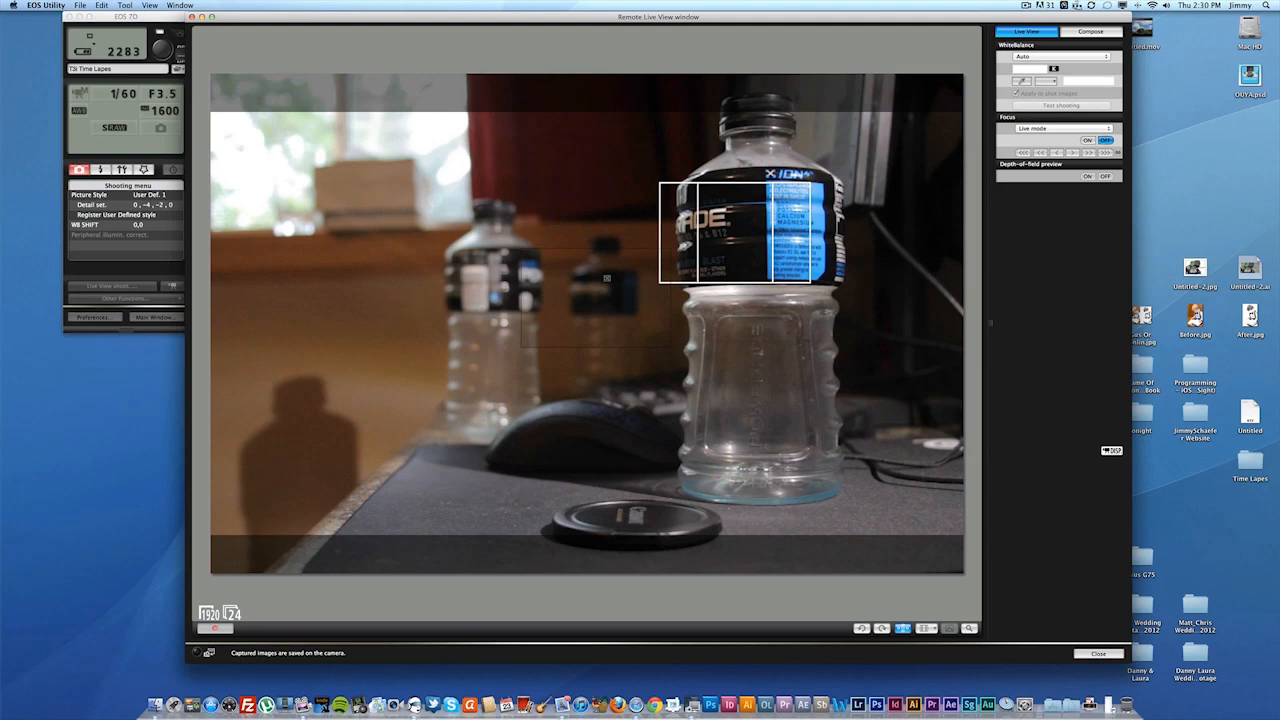
Autofocus on the smaller bottle behind, toggle recording, and raise ISO from 1600 to 2000
click(600, 290)
click(612, 285)
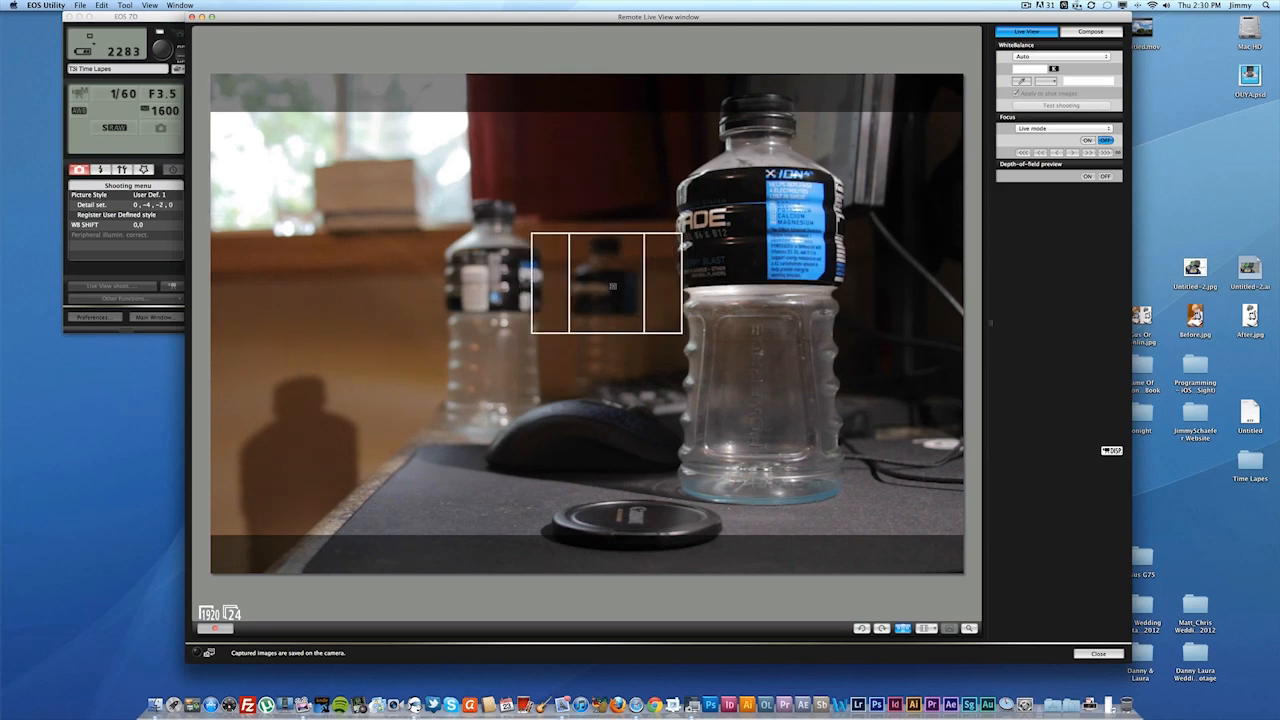
click(1088, 141)
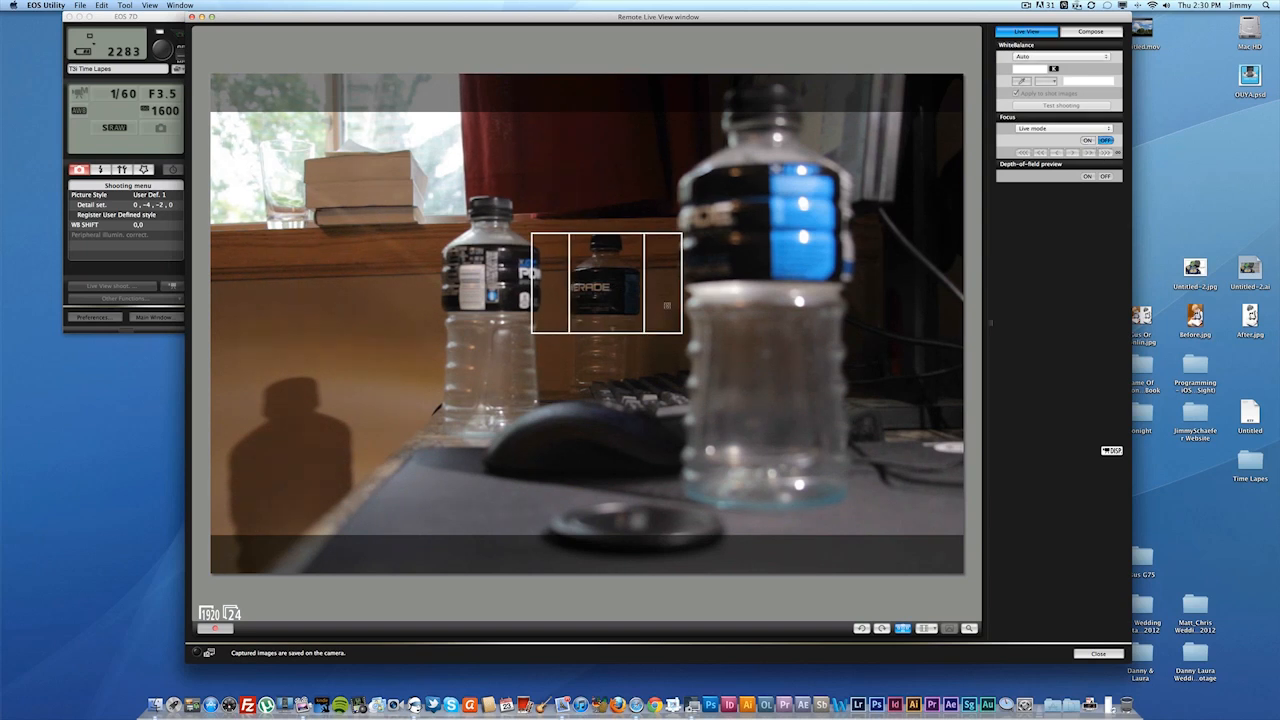
click(215, 628)
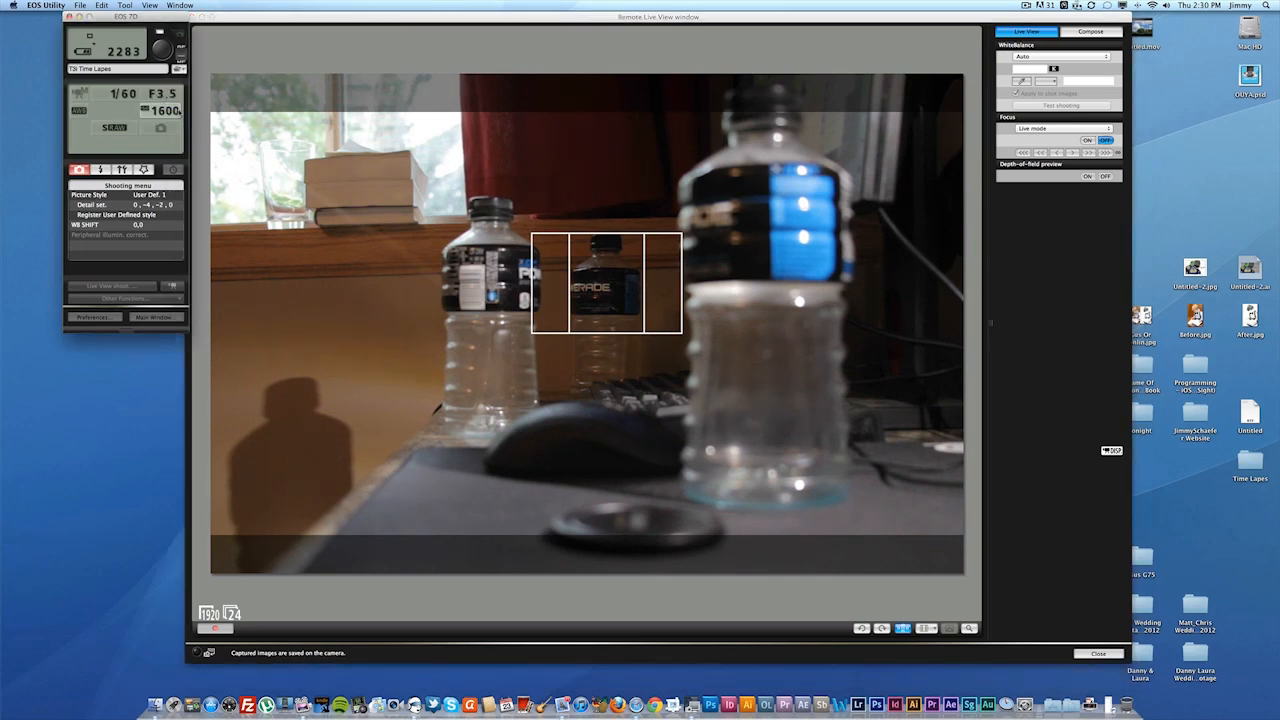
click(165, 110)
Raise ISO to 2500 and slow the shutter from 1/60 to 1/40 to brighten the view
click(188, 110)
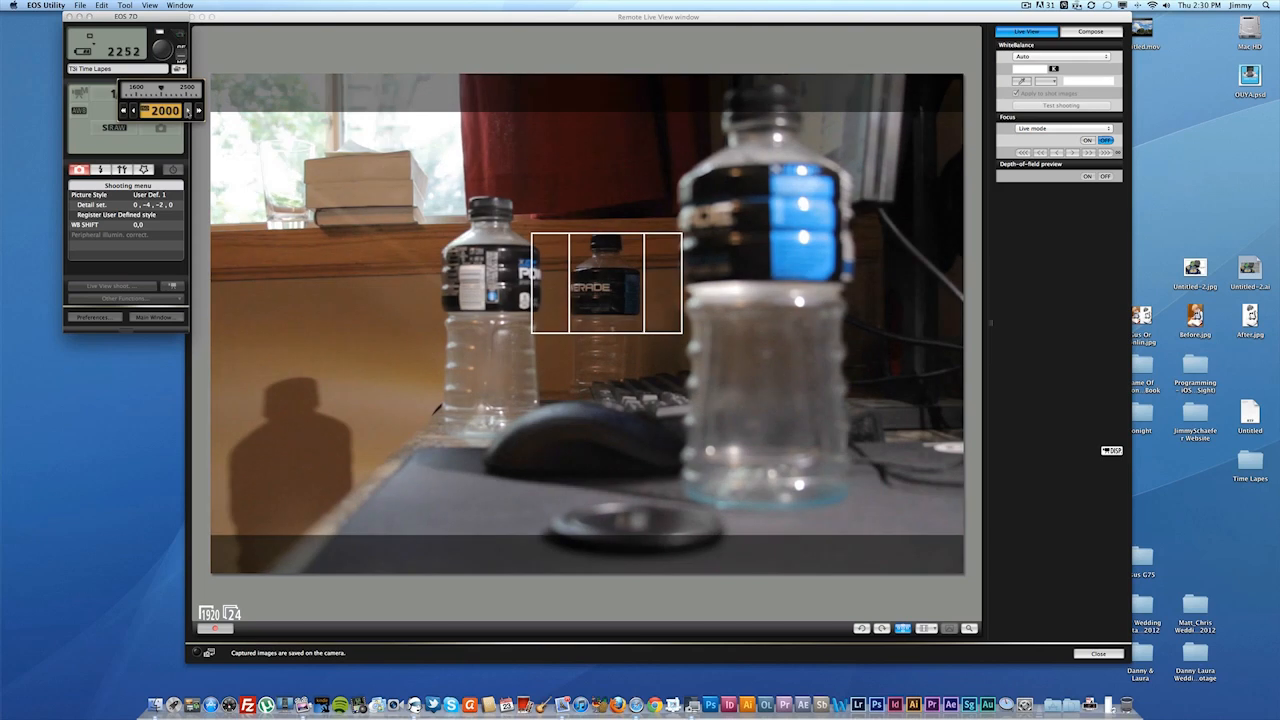
click(188, 110)
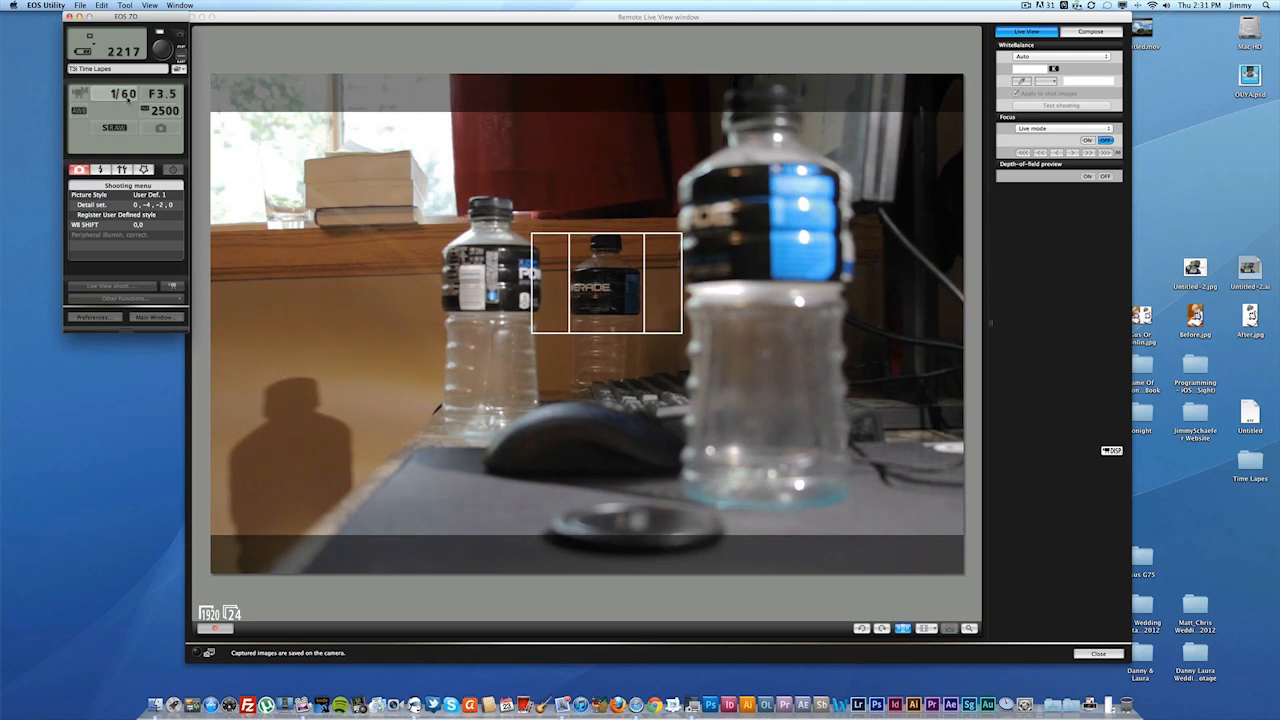
click(125, 94)
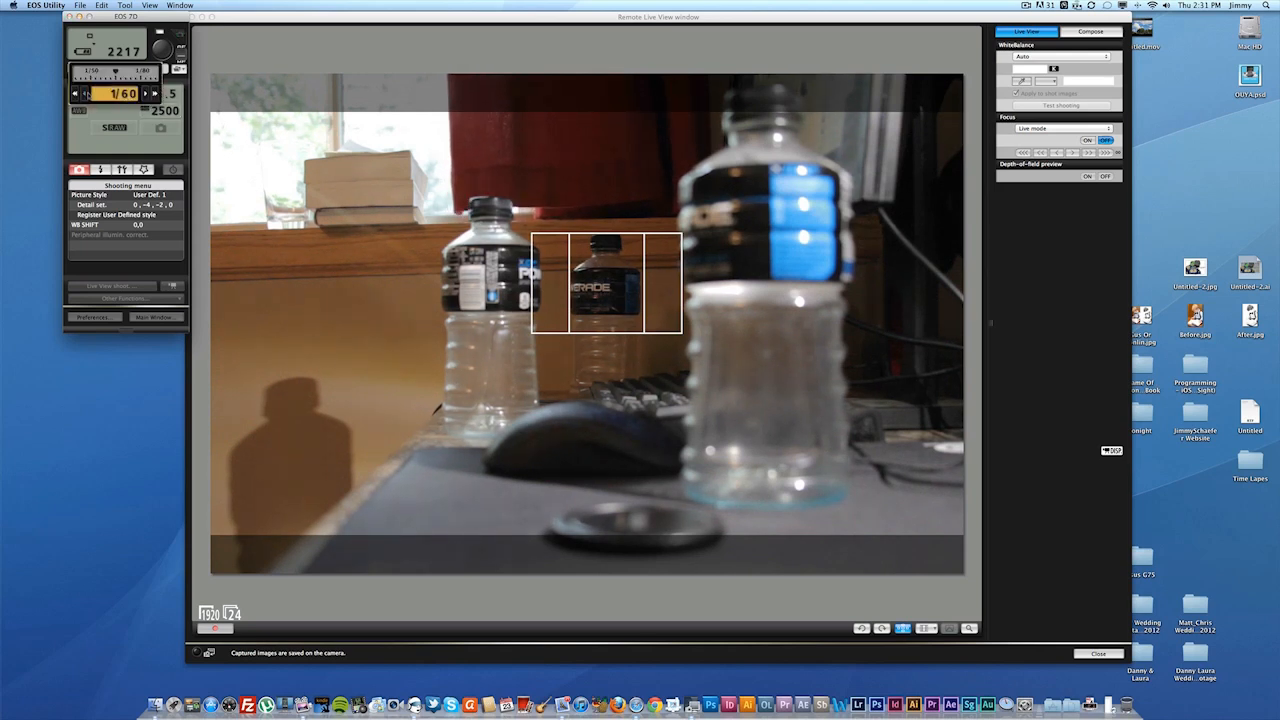
click(84, 93)
click(84, 93)
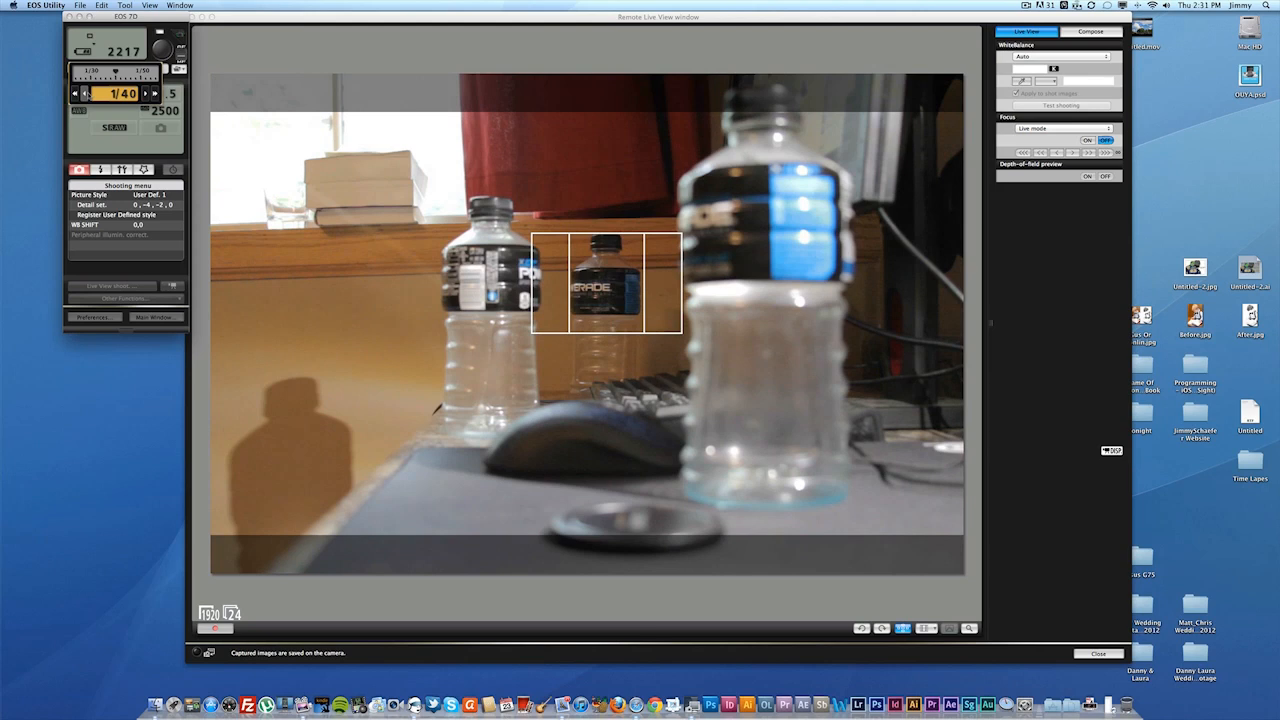
click(95, 140)
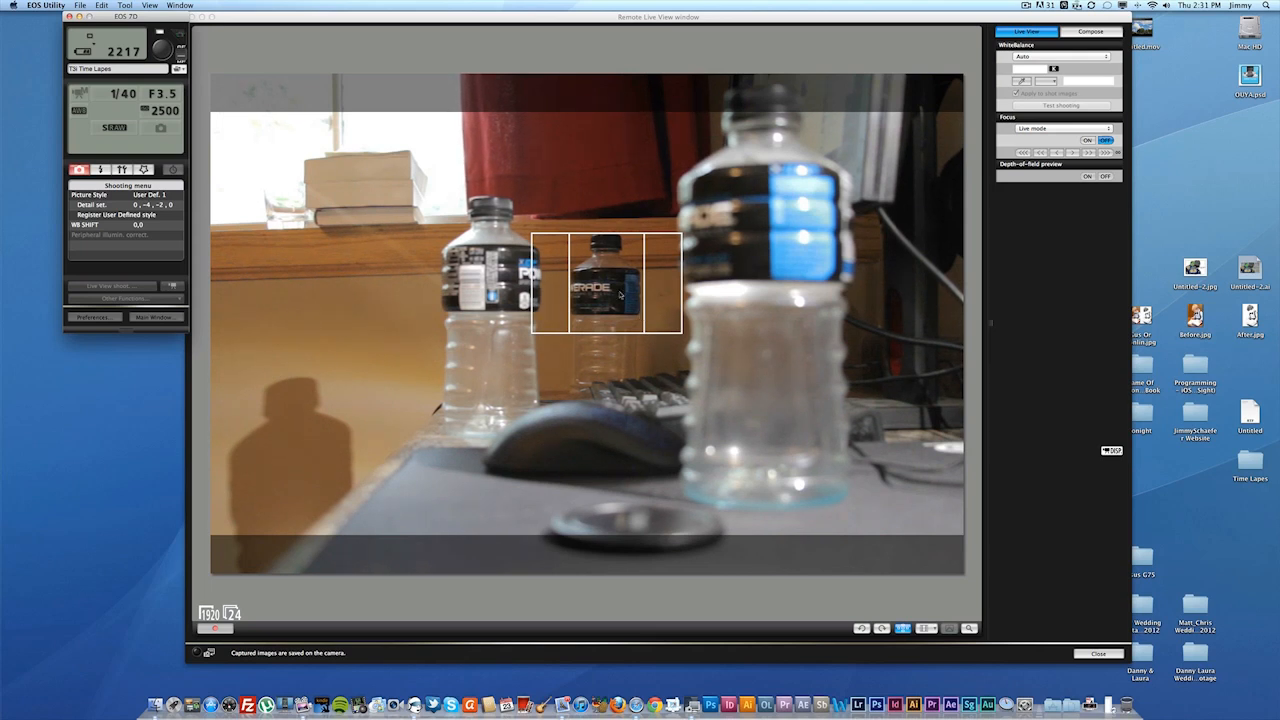
Drag the AF frame onto the left water bottle's label and autofocus there
click(546, 283)
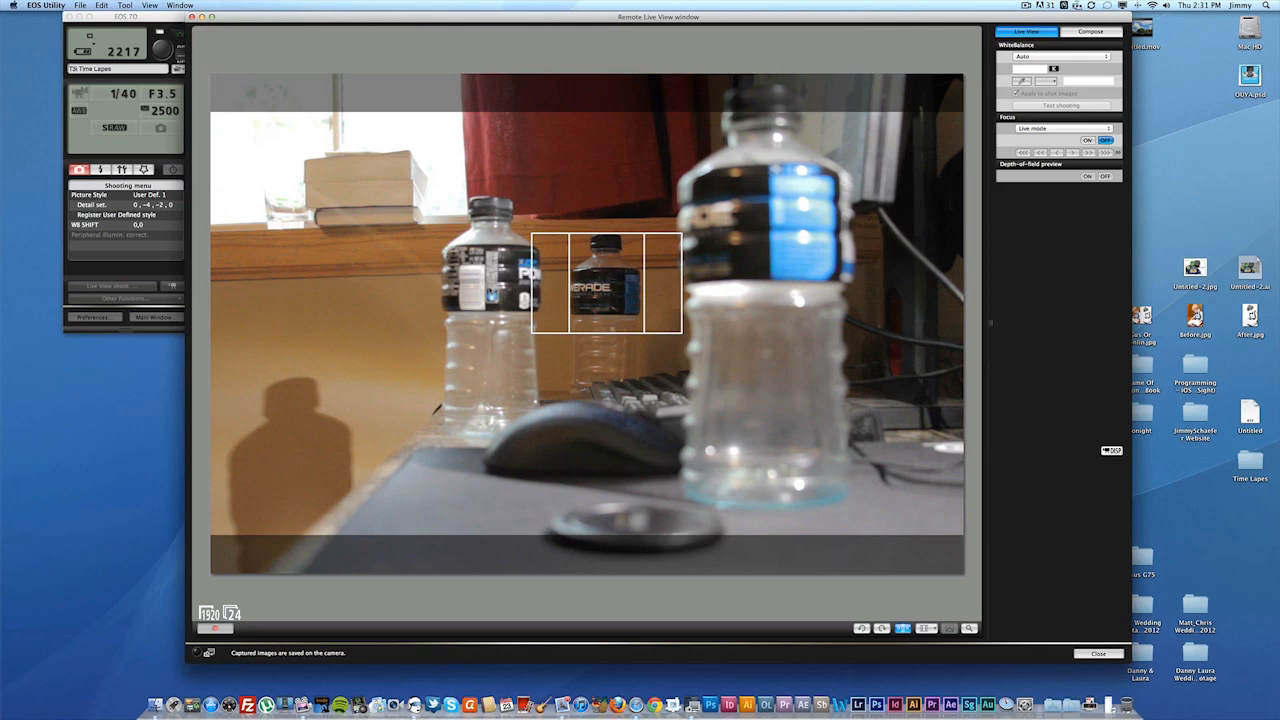
drag(583, 277, 472, 270)
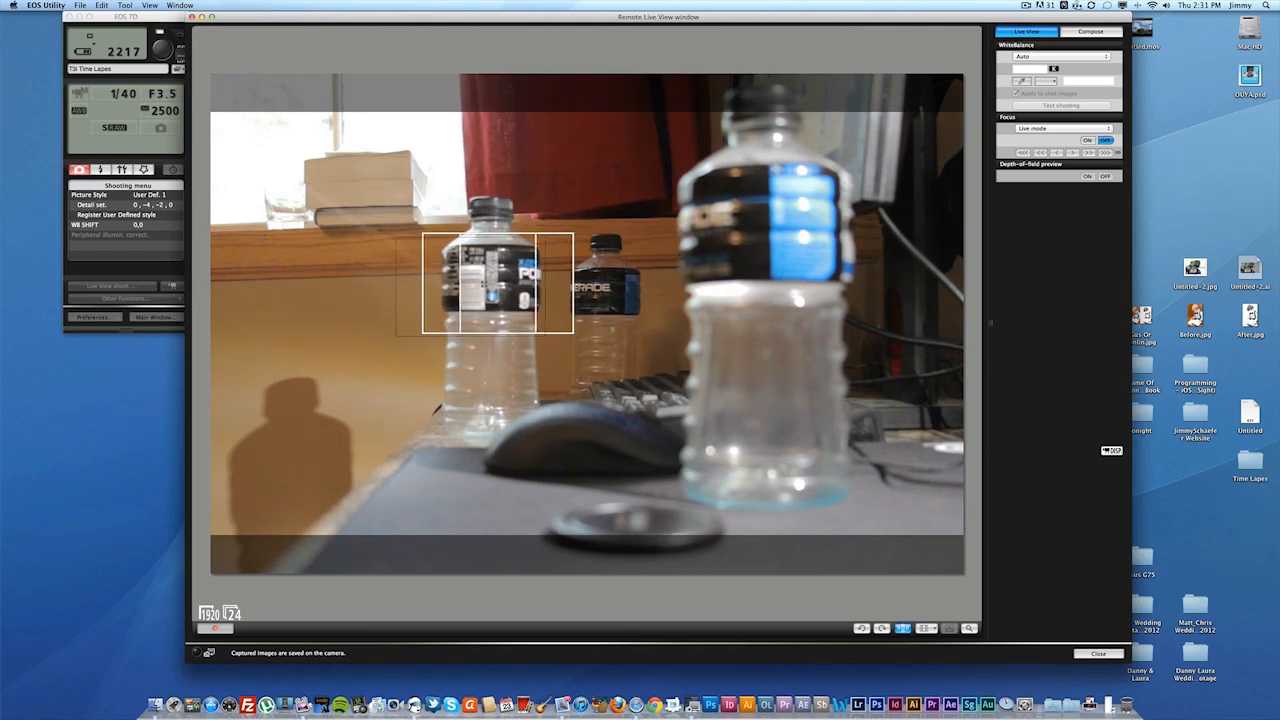
mouse_move(498, 282)
mouse_down()
mouse_move(468, 272)
mouse_move(510, 272)
mouse_up()
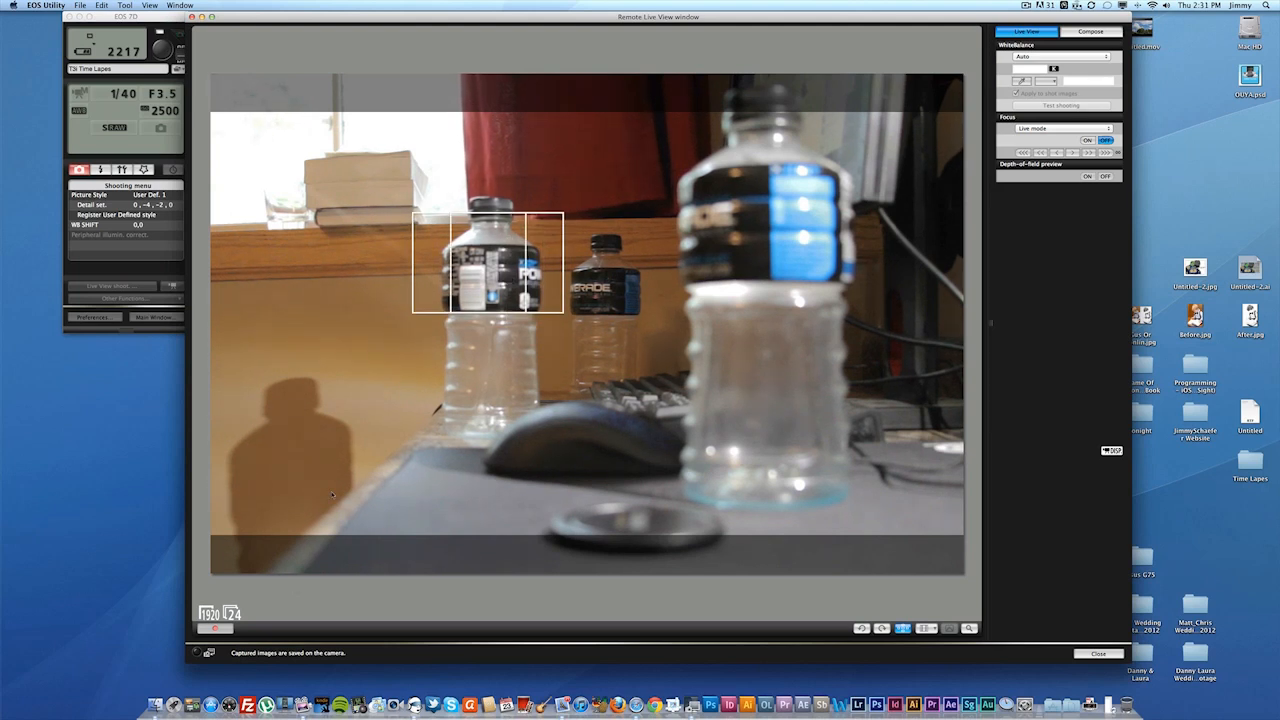
drag(505, 285, 495, 285)
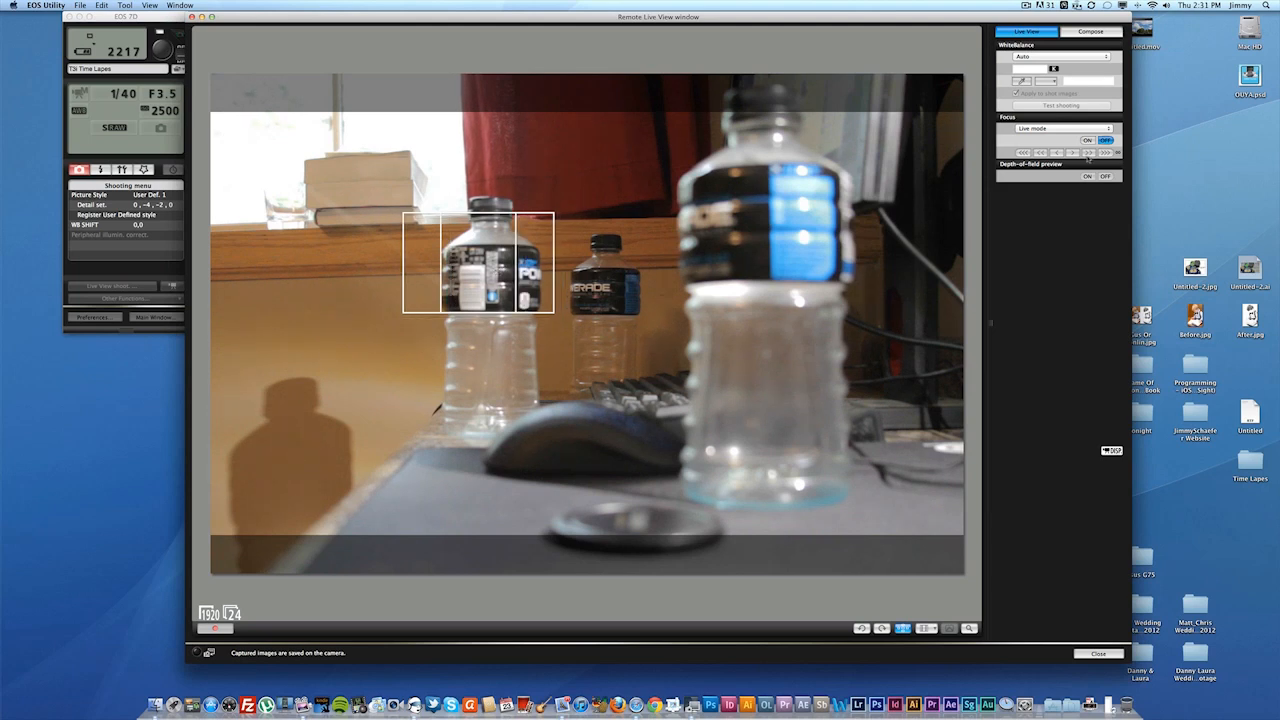
click(1088, 141)
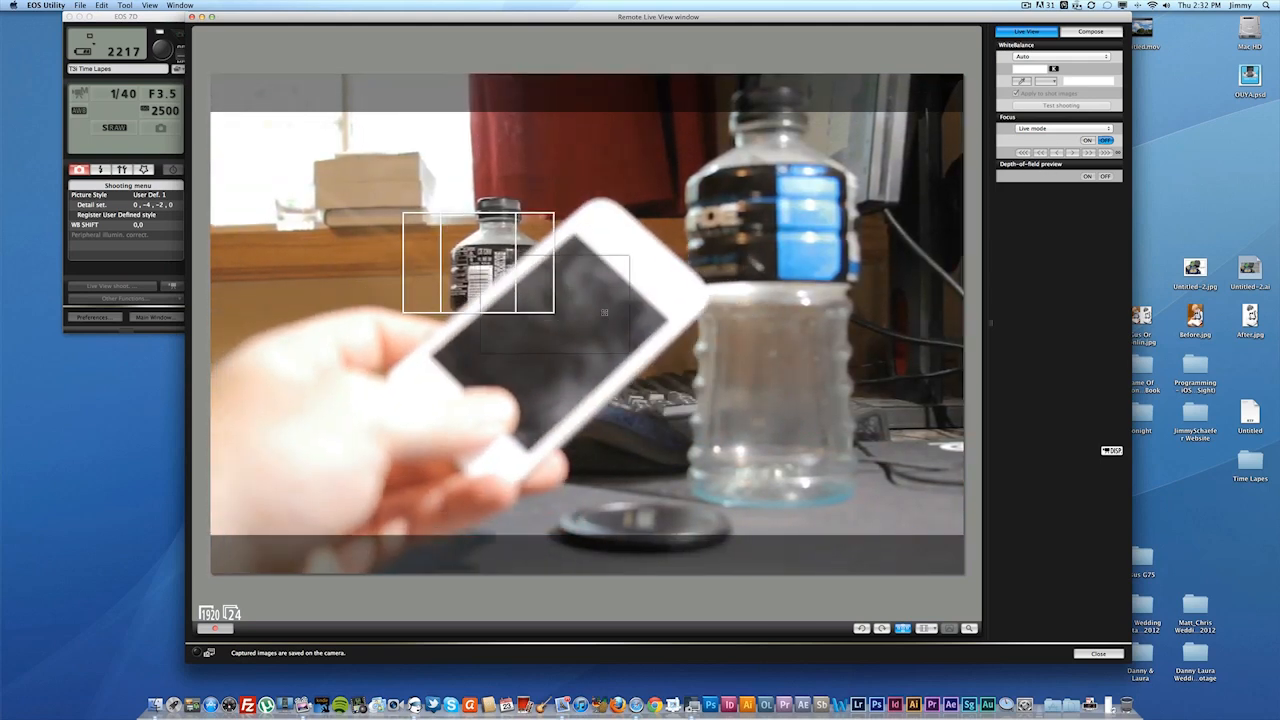
Run autofocus repeatedly until the phone held near the lens is sharp
click(1103, 140)
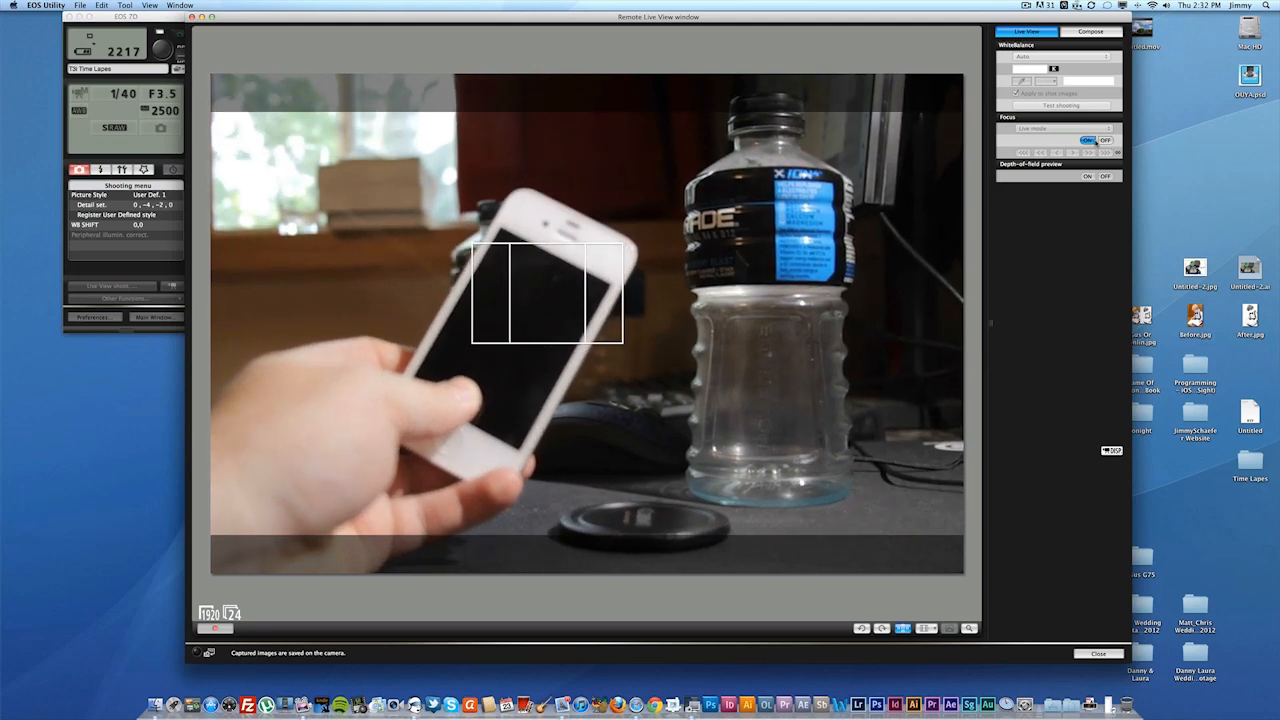
click(1088, 140)
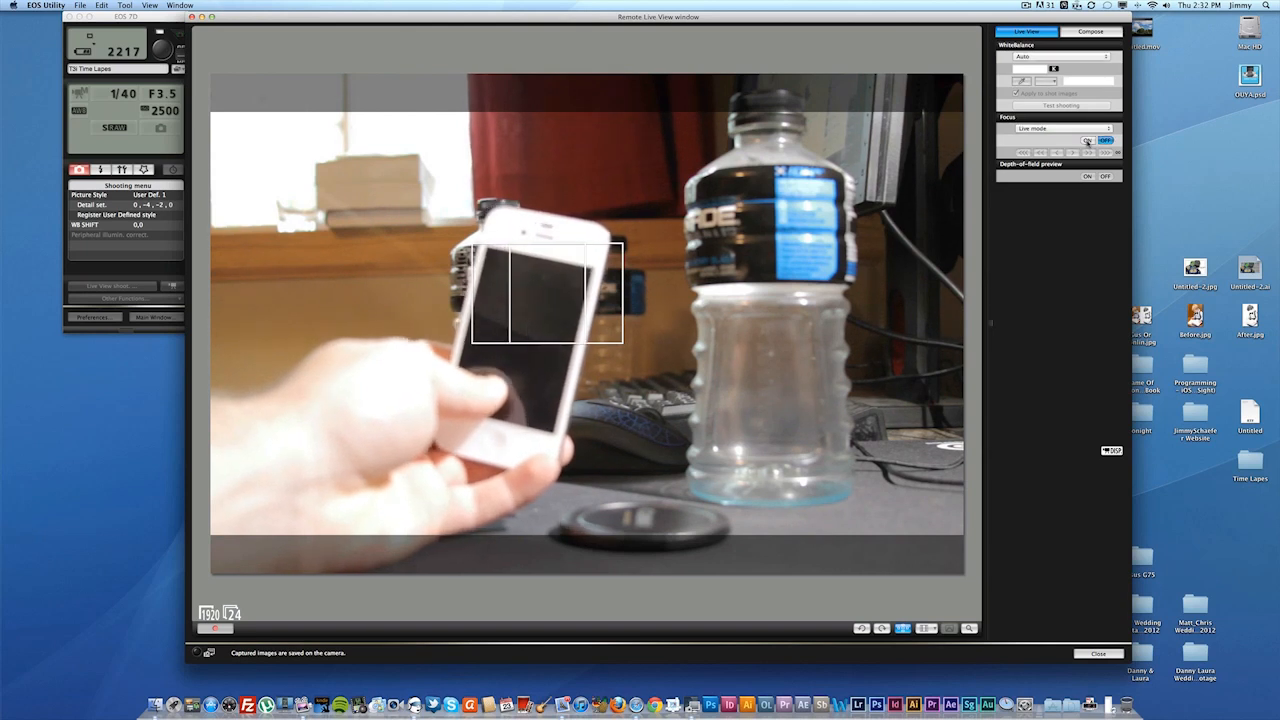
click(1088, 141)
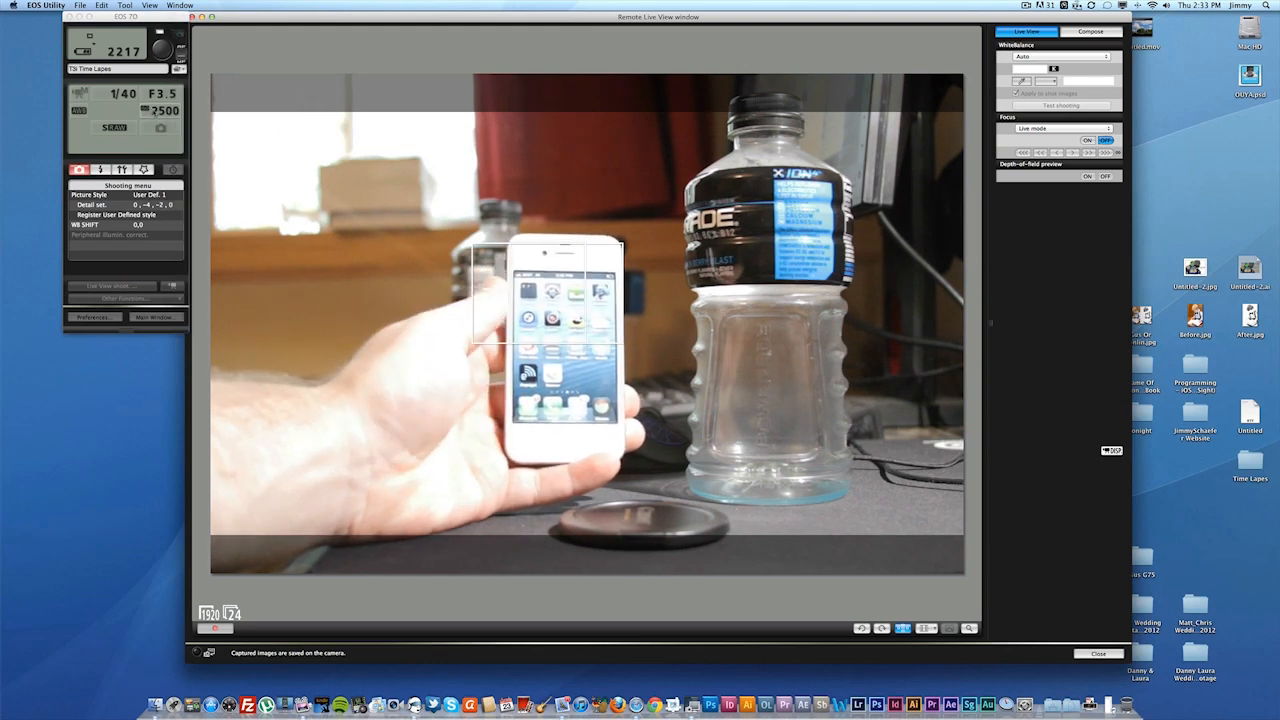
Step the ISO down through 1000 to 800 to darken the live view
click(158, 111)
click(134, 110)
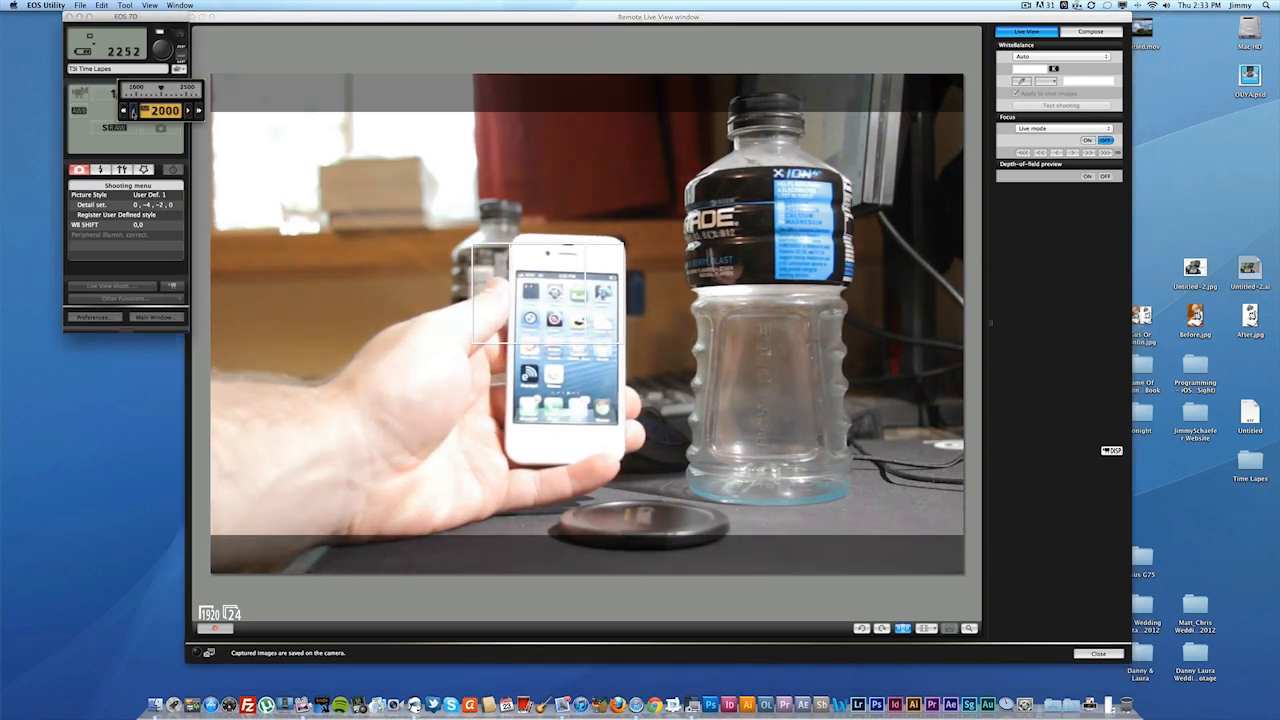
click(134, 110)
click(134, 110)
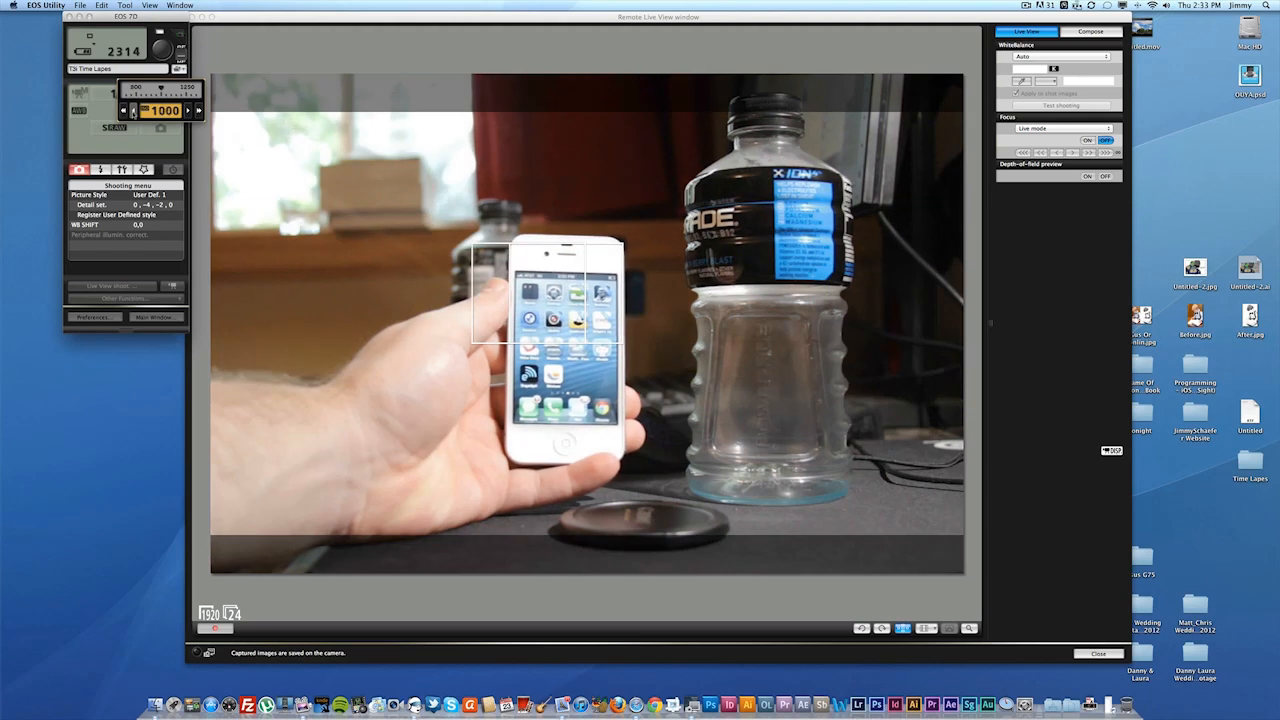
click(133, 110)
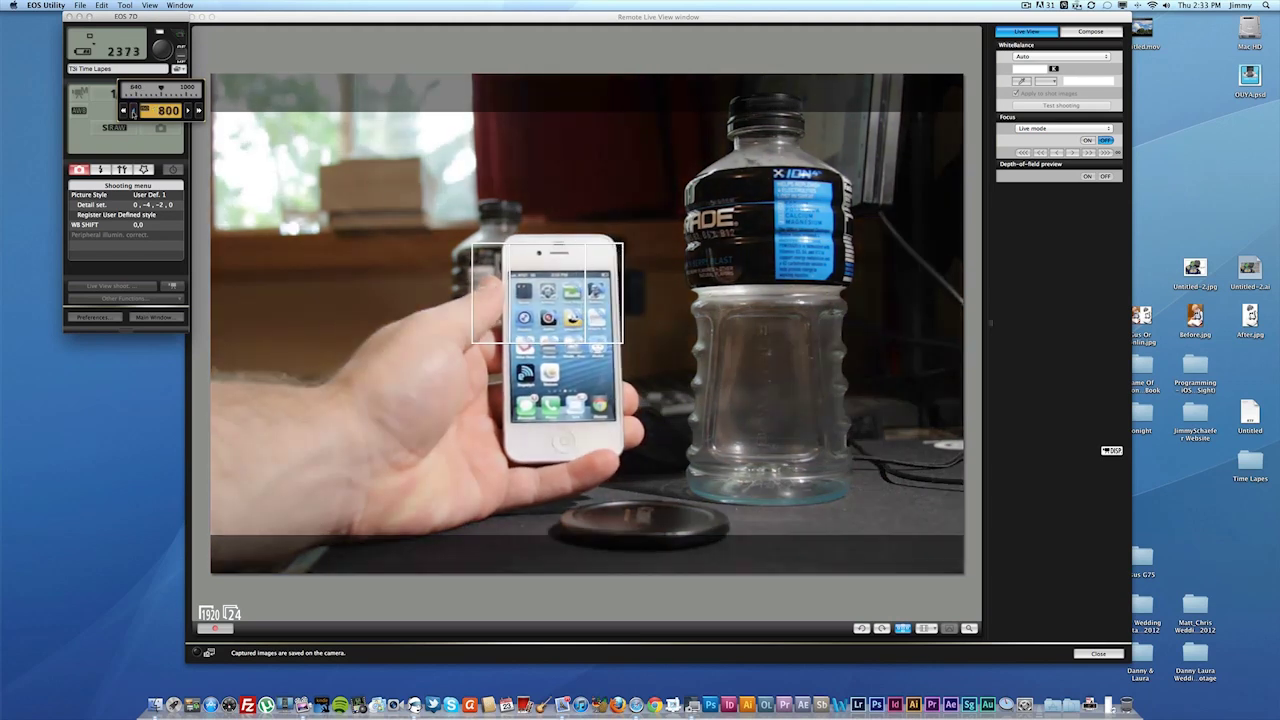